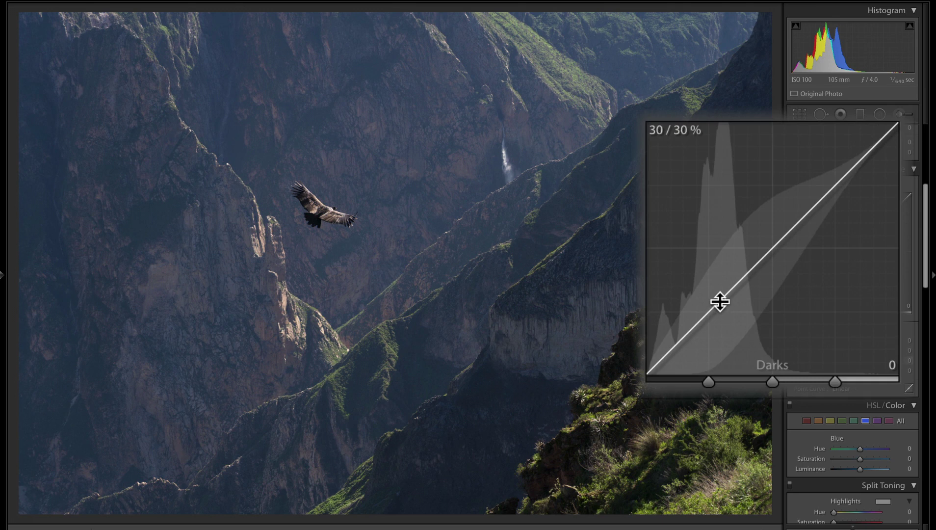
- Shape a contrast tone curve for the condor photo: darken the Darks, set Lights to +30, and lift the Shadows and Highlights
drag(721, 298, 721, 332)
drag(821, 202, 822, 188)
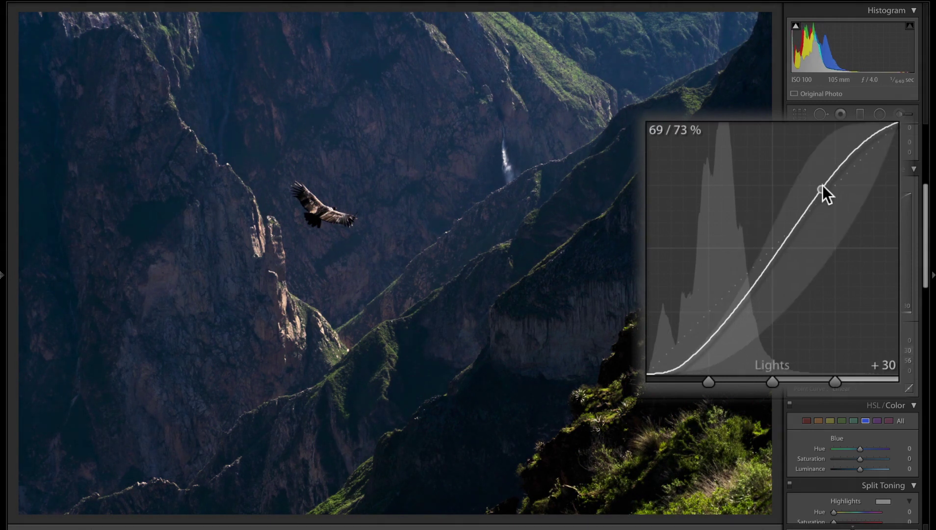
mouse_move(689, 358)
mouse_down()
mouse_move(690, 341)
mouse_move(692, 350)
mouse_up()
drag(871, 152, 873, 123)
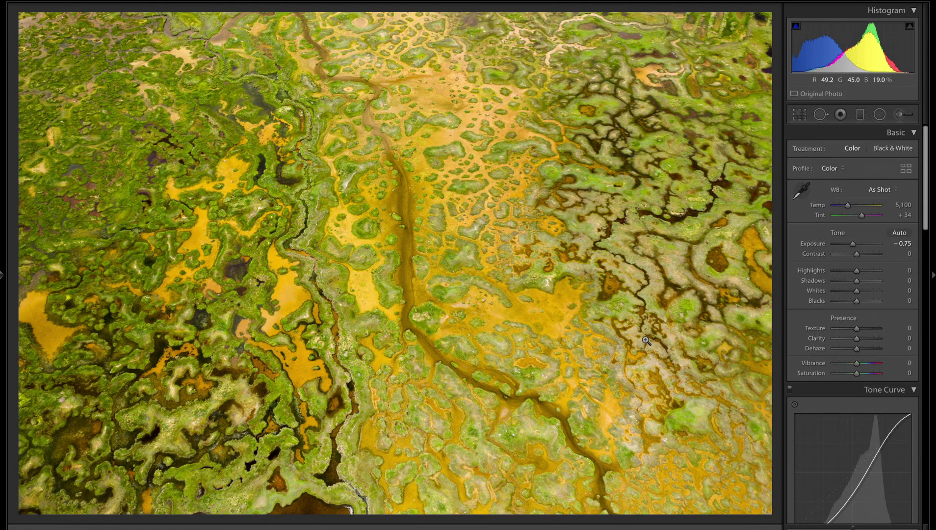
- Set the aerial wetland photo's exposure to −0.75 and warm the color temperature of the snowy mountain photo
drag(856, 244, 852, 243)
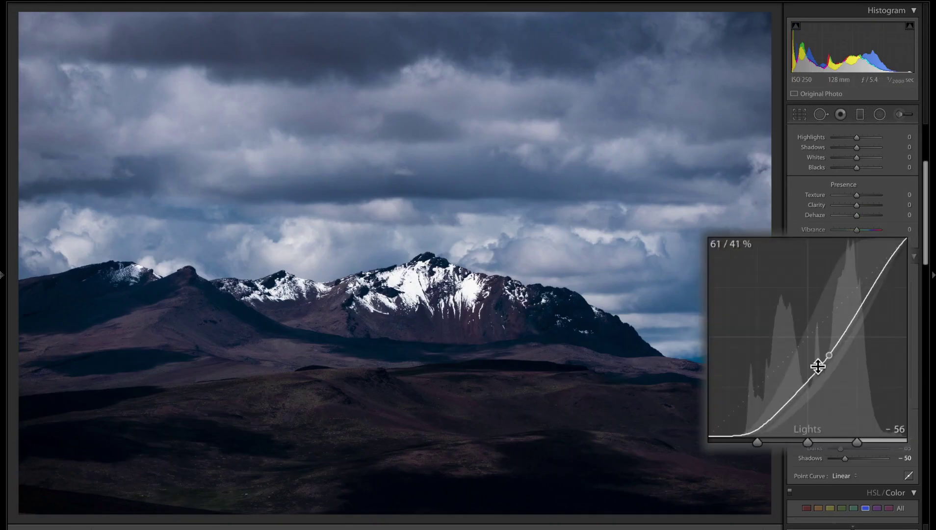
scroll(854, 360, up, 5)
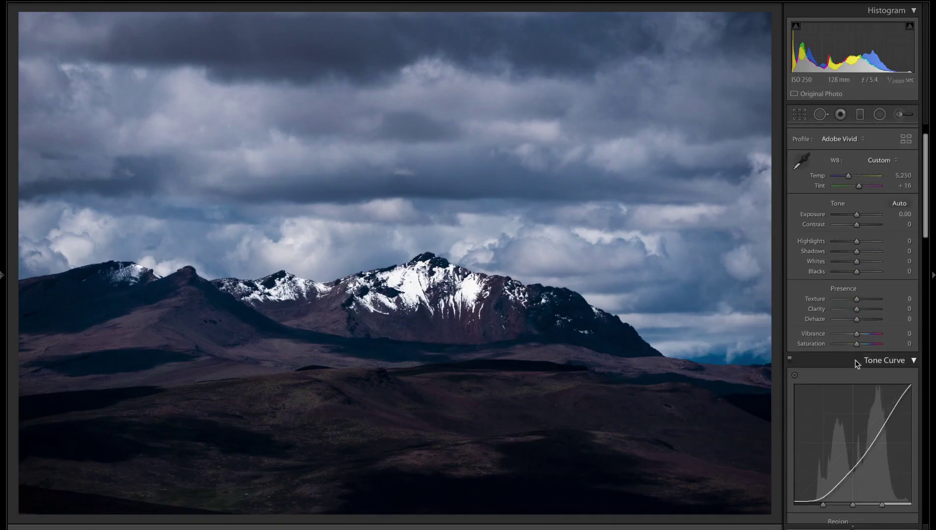
drag(847, 205, 850, 205)
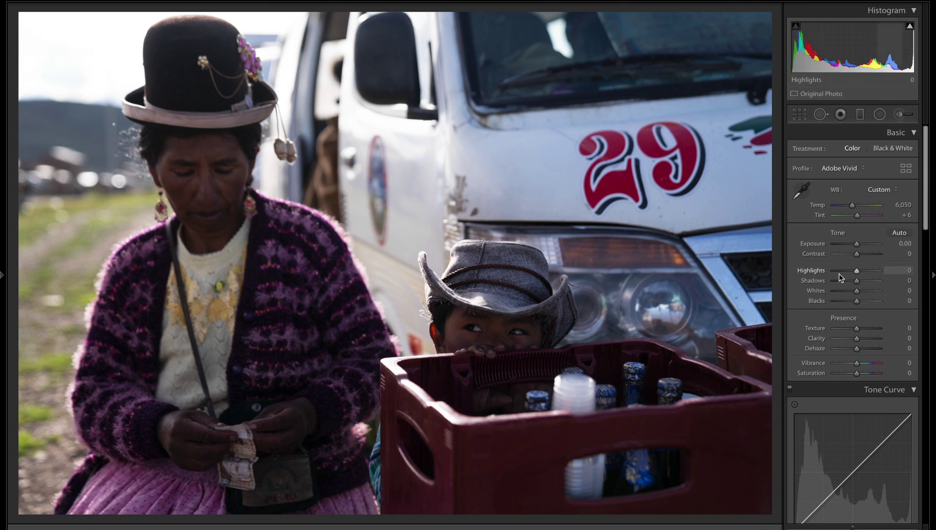
- Warm the photo of the woman and child beside the van to a temperature of 6,478 and adjust its highlights and shadows
drag(852, 205, 855, 205)
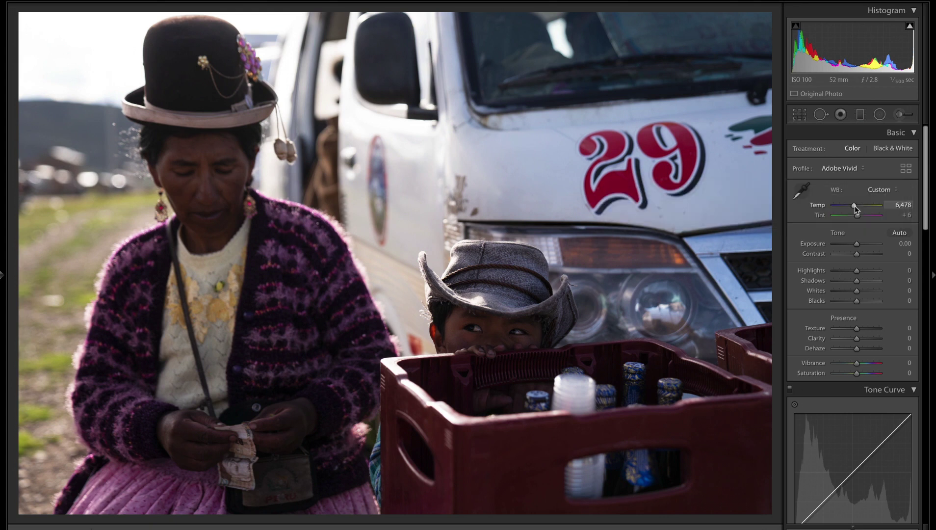
mouse_move(856, 270)
mouse_down()
mouse_move(846, 270)
mouse_move(866, 280)
mouse_up()
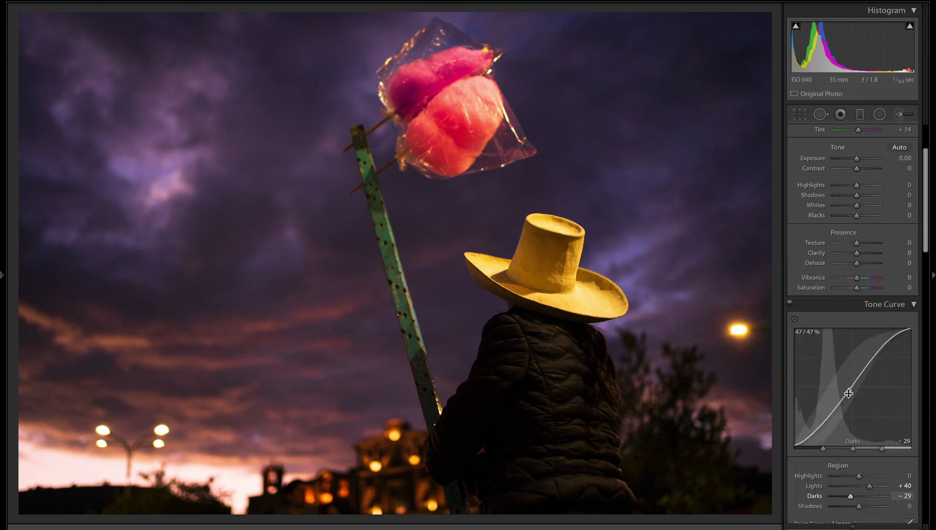
- Lift the shadows in the cotton candy photo and reduce the highlights in the wind turbine and street dancer photos
drag(857, 196, 863, 196)
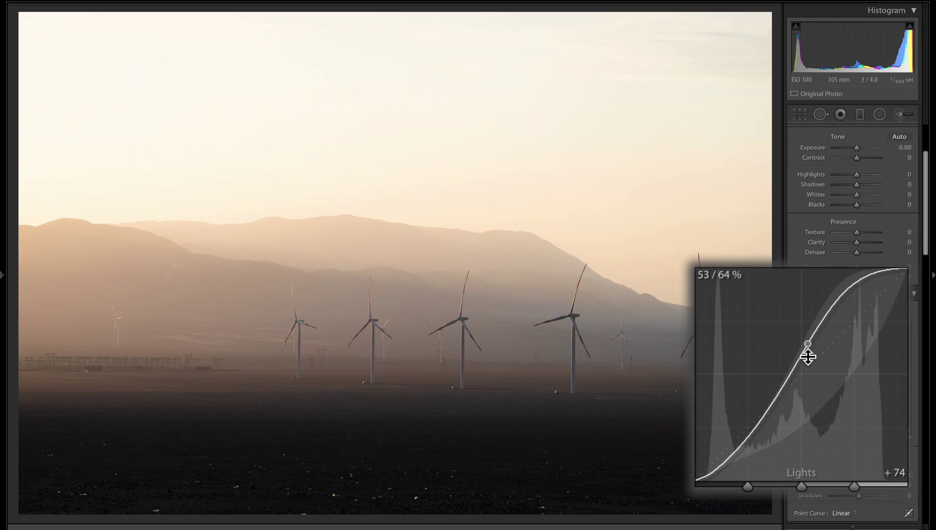
drag(856, 175, 843, 175)
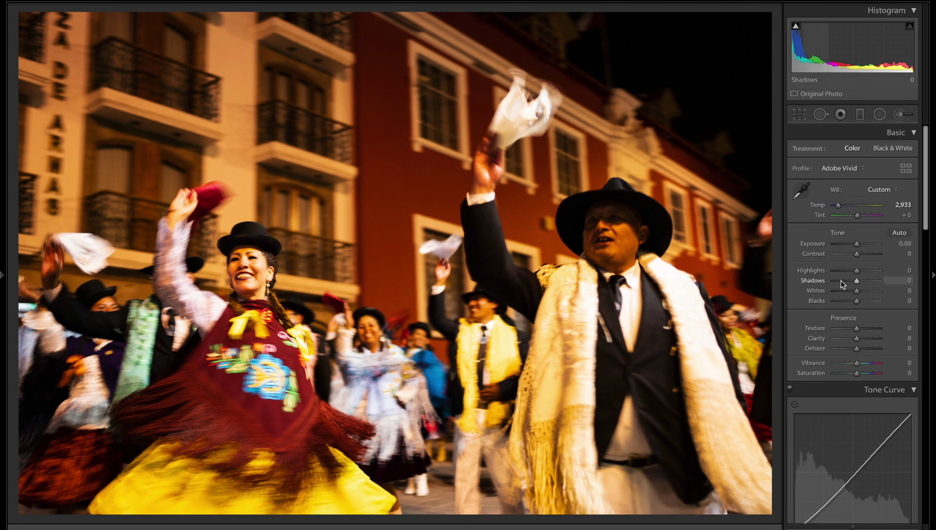
mouse_move(856, 283)
mouse_down()
mouse_move(866, 282)
mouse_move(845, 271)
mouse_up()
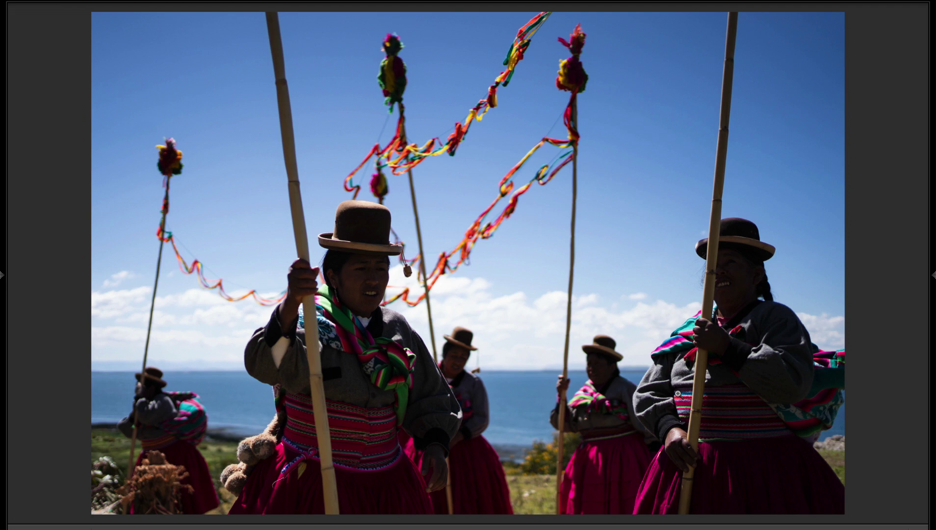
- Set Highlights to −100 and Shadows to +91 on the backlit photo of women holding poles, checking the clouds up close
click(517, 313)
drag(505, 299, 463, 304)
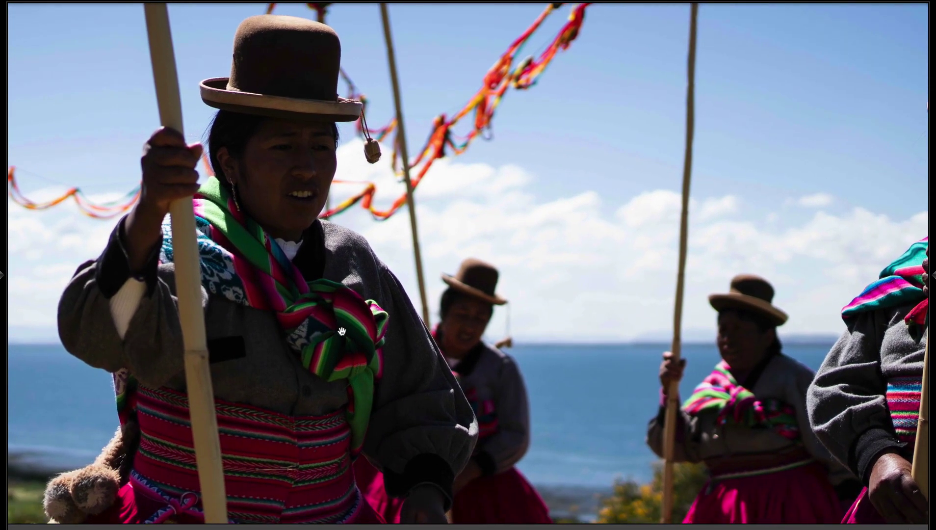
click(459, 364)
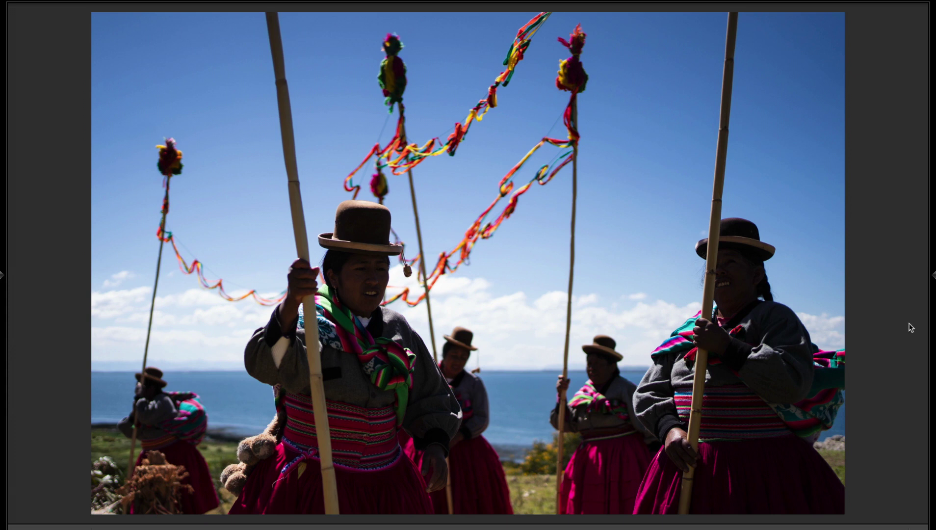
click(934, 330)
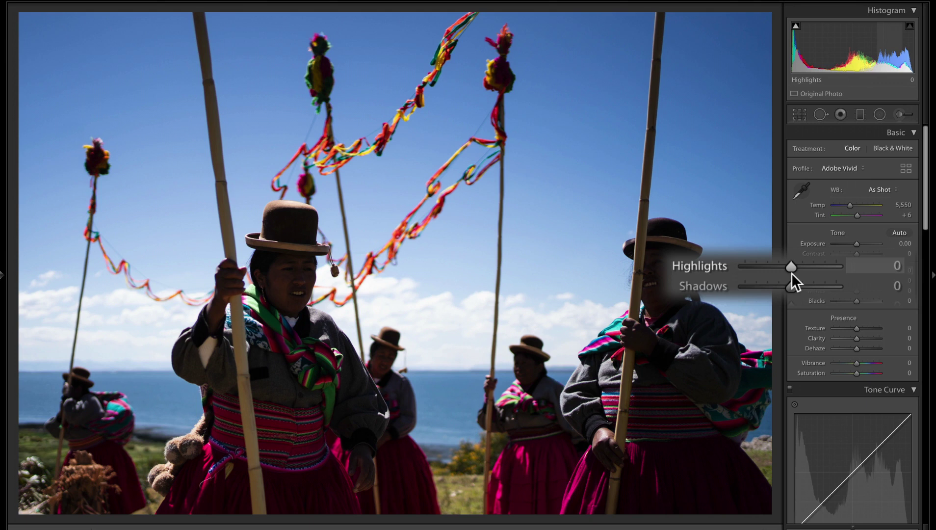
drag(791, 272, 725, 268)
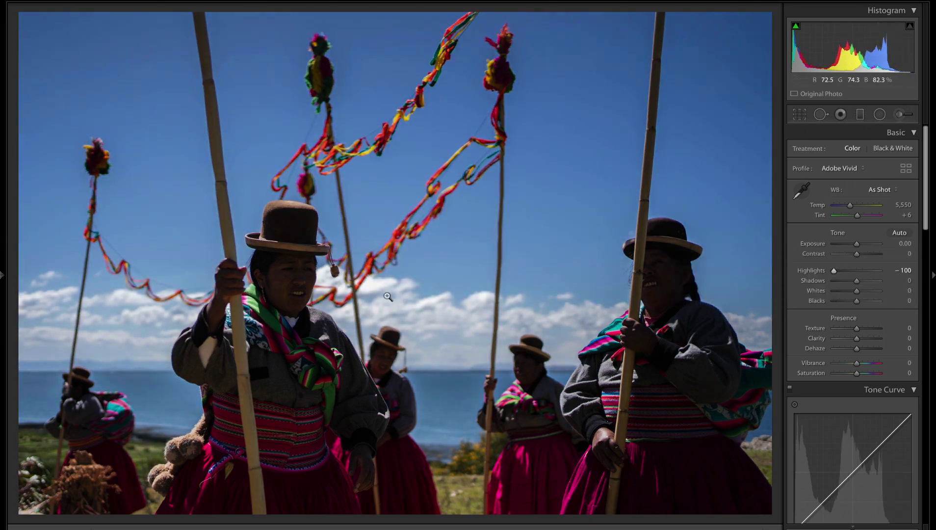
click(372, 291)
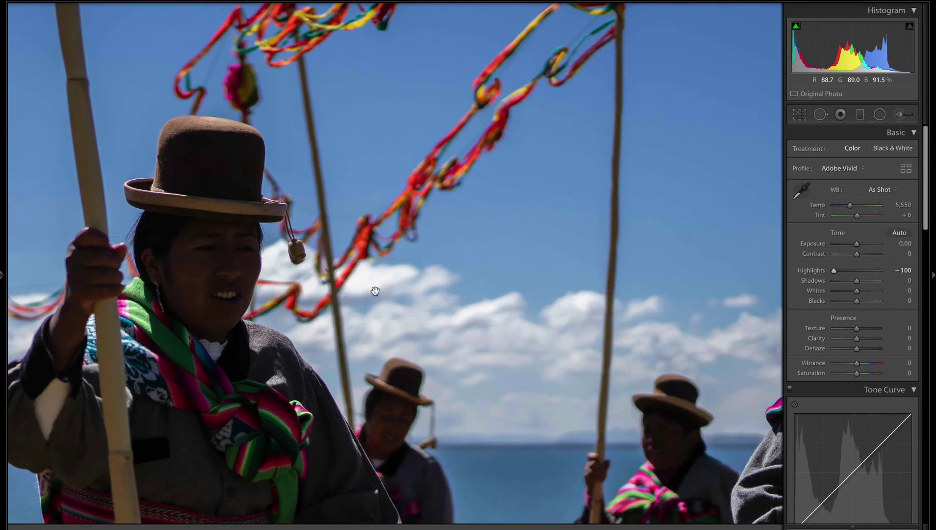
click(401, 317)
drag(856, 280, 880, 280)
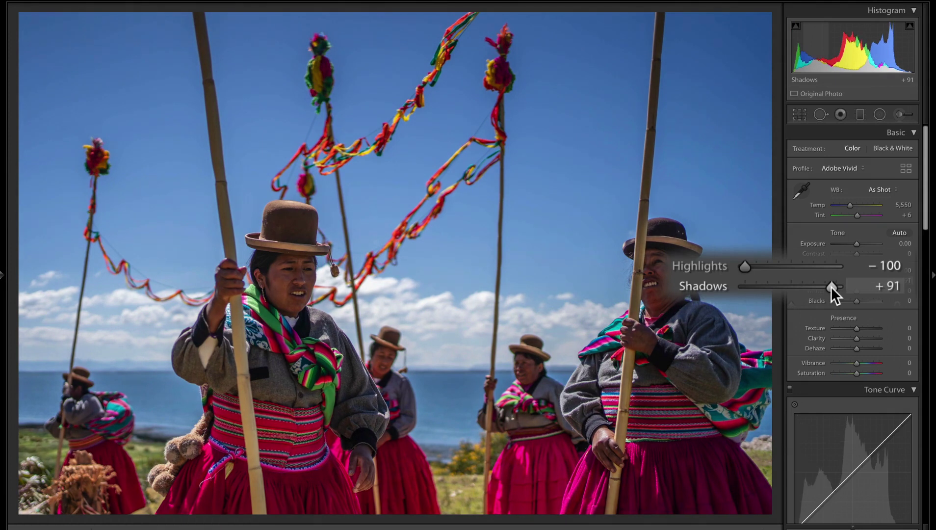
- Examine the faces, clothing and clouds at close range and full screen to judge the strong highlight and shadow adjustments
click(322, 277)
click(318, 275)
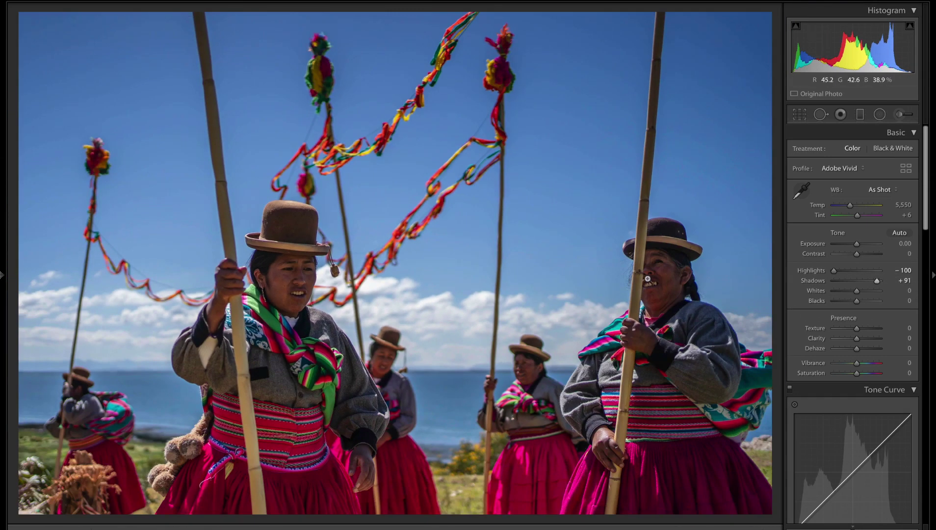
click(647, 279)
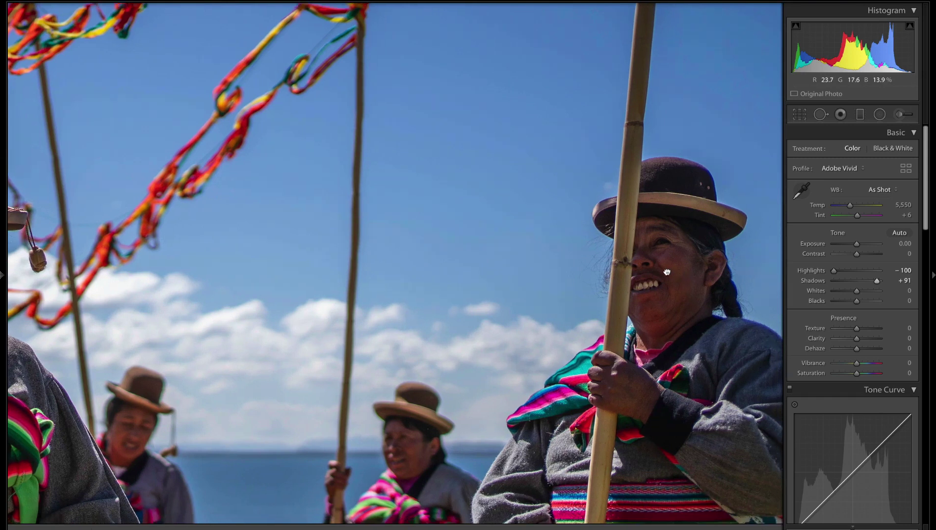
click(644, 280)
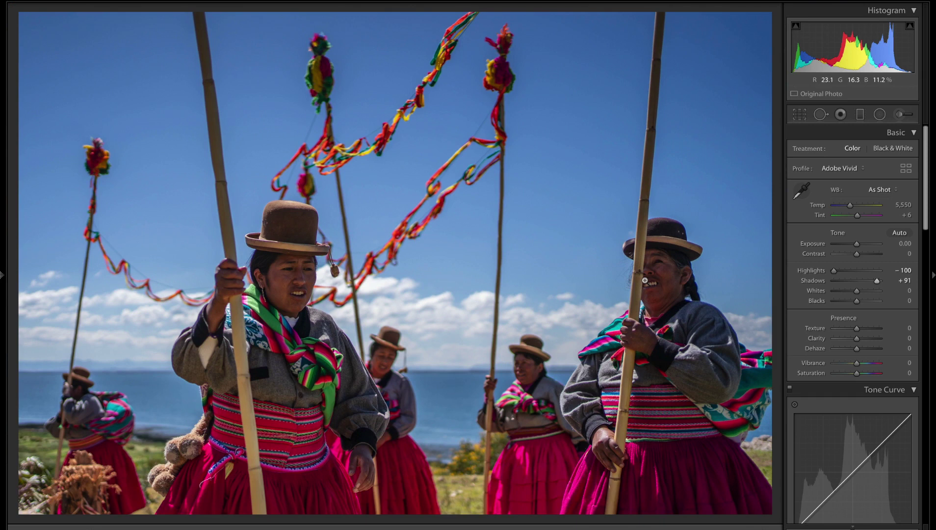
drag(644, 280, 351, 377)
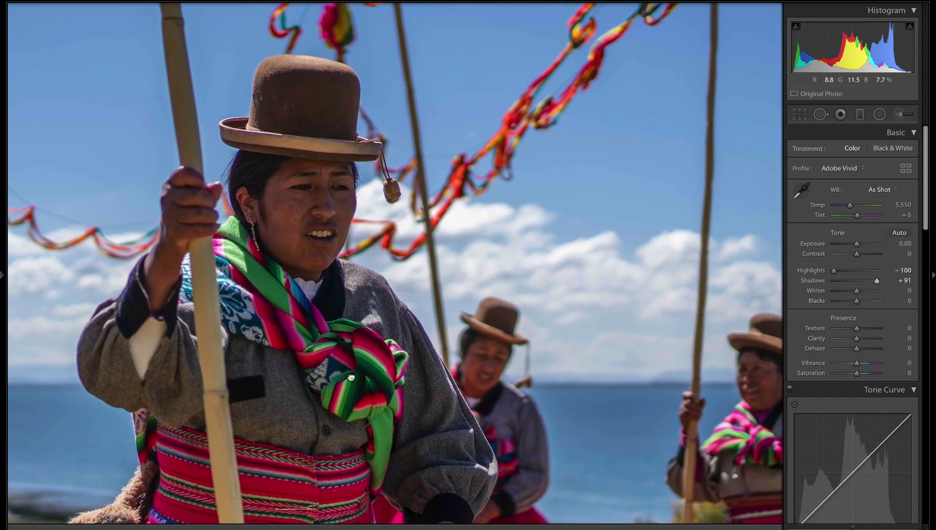
click(411, 293)
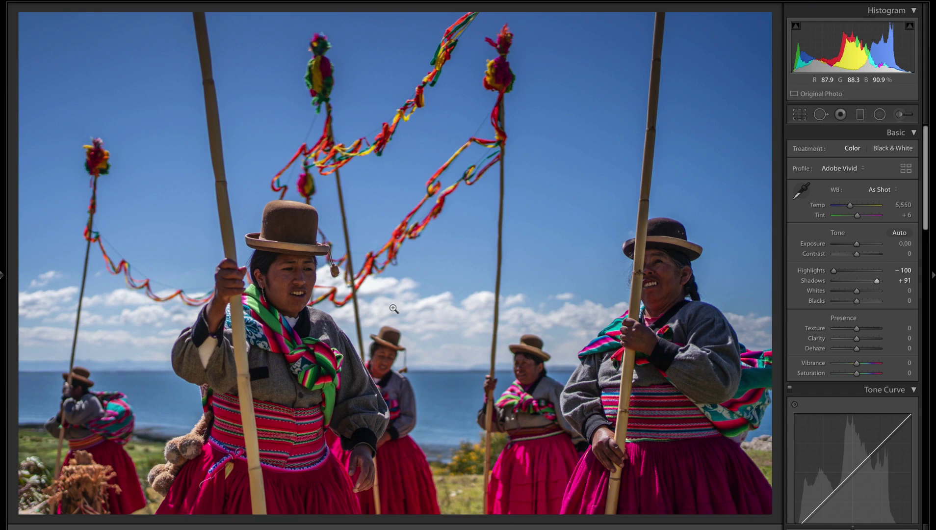
key(f)
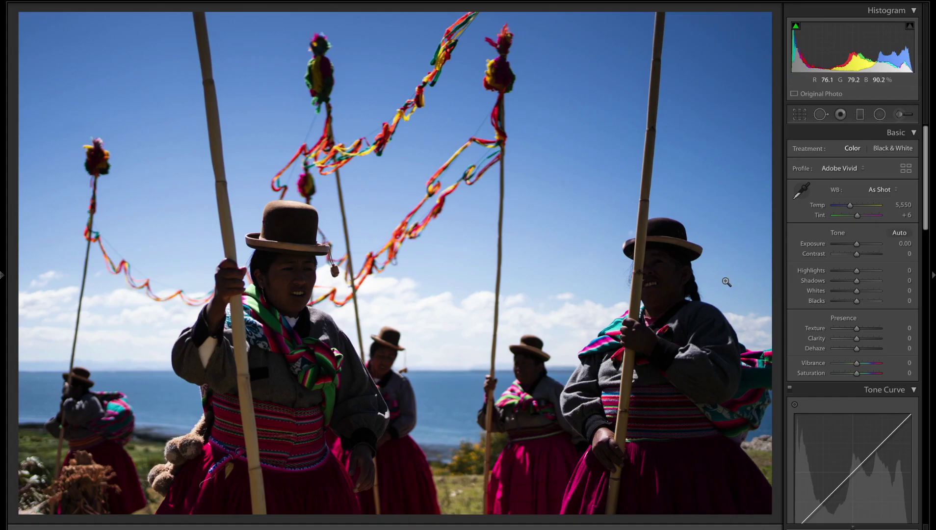
- Raise the backlit photo's exposure to +0.55 and check the clouds and faces up close
drag(856, 243, 859, 244)
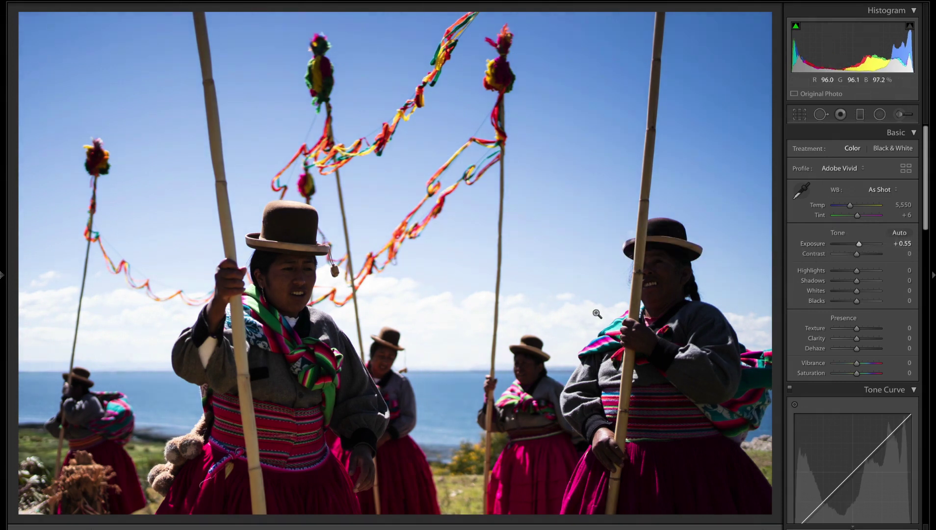
drag(410, 294, 332, 259)
drag(403, 294, 311, 261)
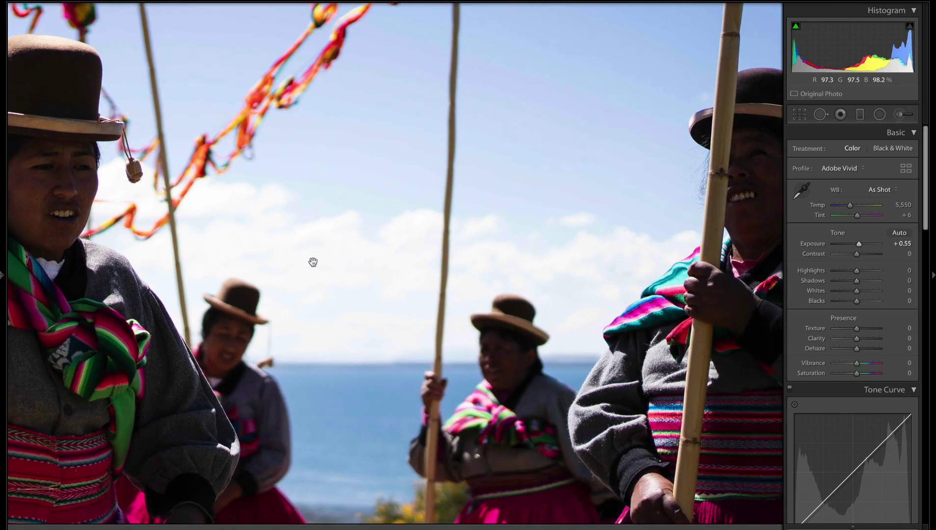
click(359, 283)
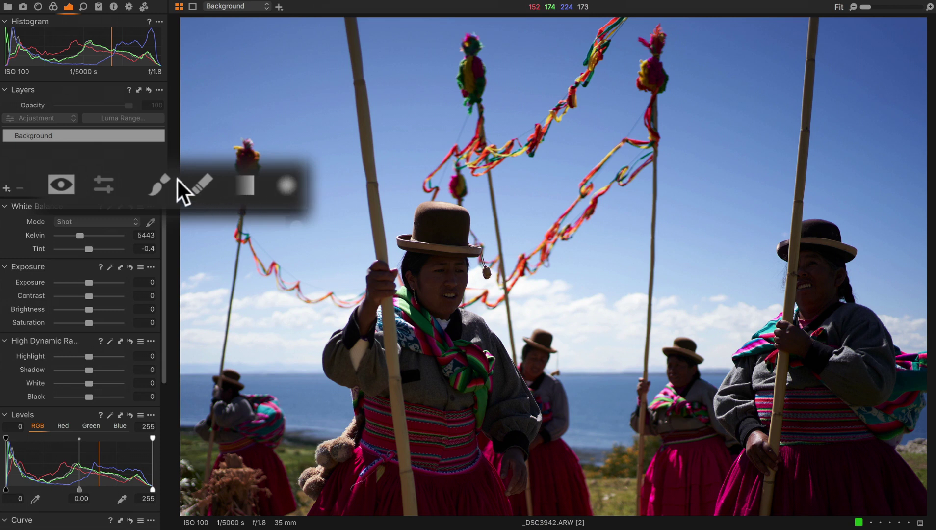
- Switch to Capture One and use the mask brush over the shaded women in the same photo
click(167, 178)
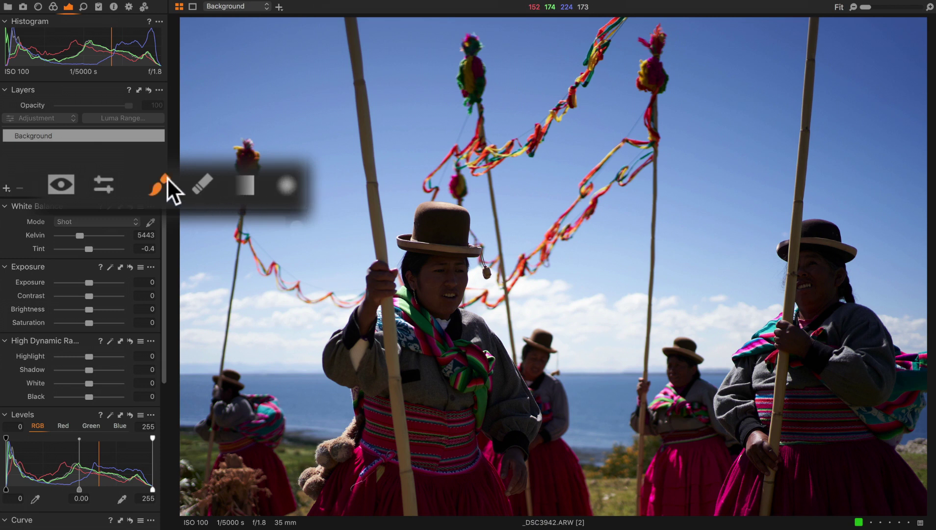
mouse_move(414, 270)
mouse_down()
mouse_move(428, 281)
mouse_move(632, 329)
mouse_up()
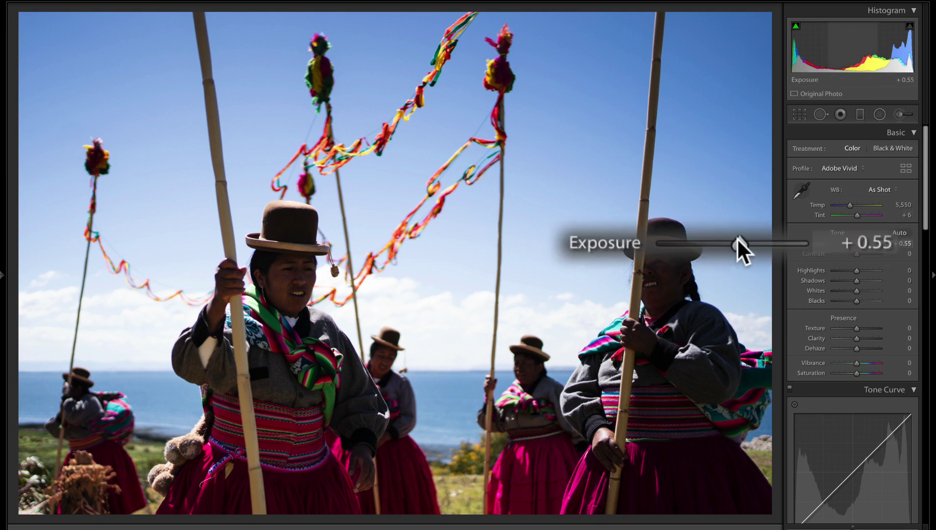
- Return to Lightroom, set the backlit photo's Shadows to +27, and check the faces and clouds up close
drag(856, 280, 862, 282)
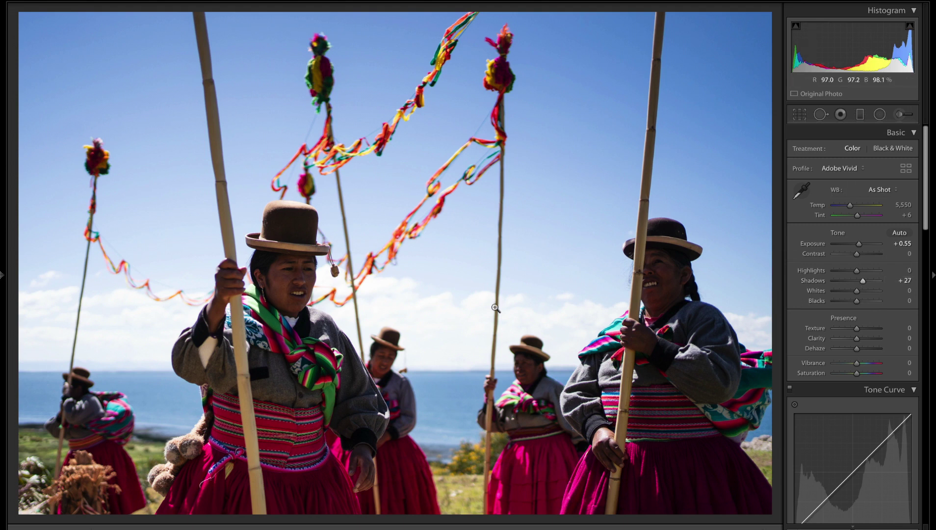
click(432, 311)
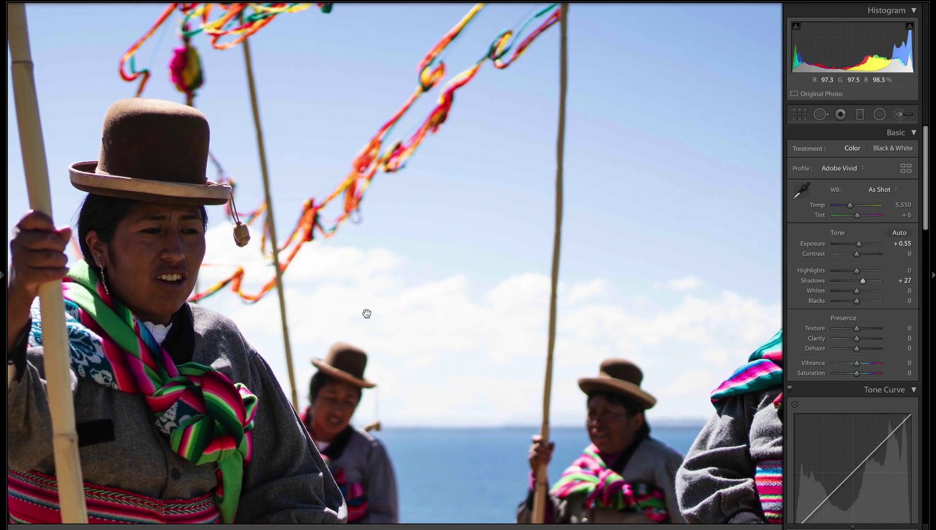
click(472, 314)
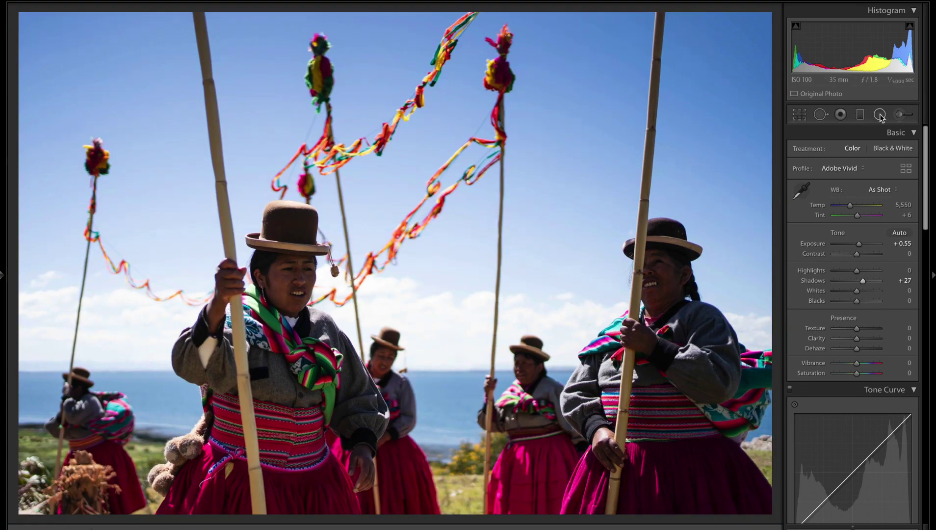
- Add a large inverted radial filter with a feather of 50 covering the sky and clouds behind the women
click(879, 114)
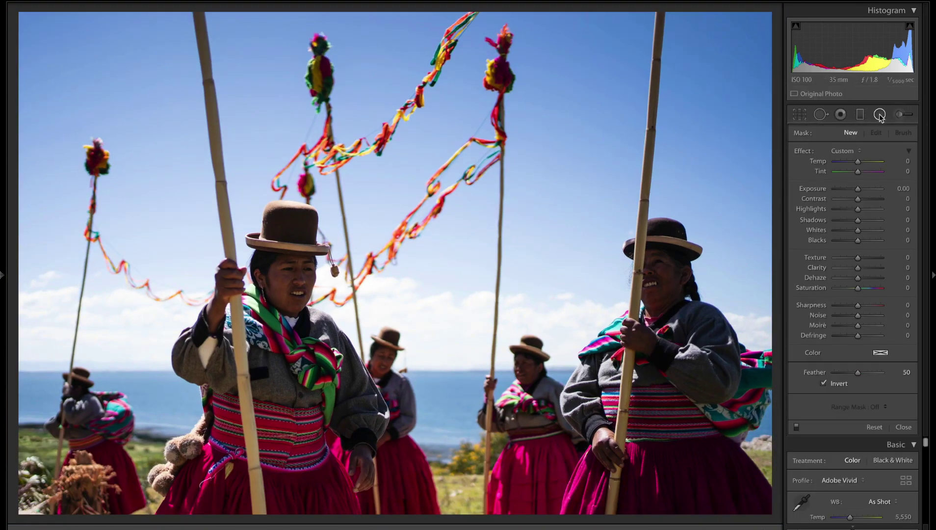
drag(214, 160, 700, 446)
drag(434, 251, 575, 256)
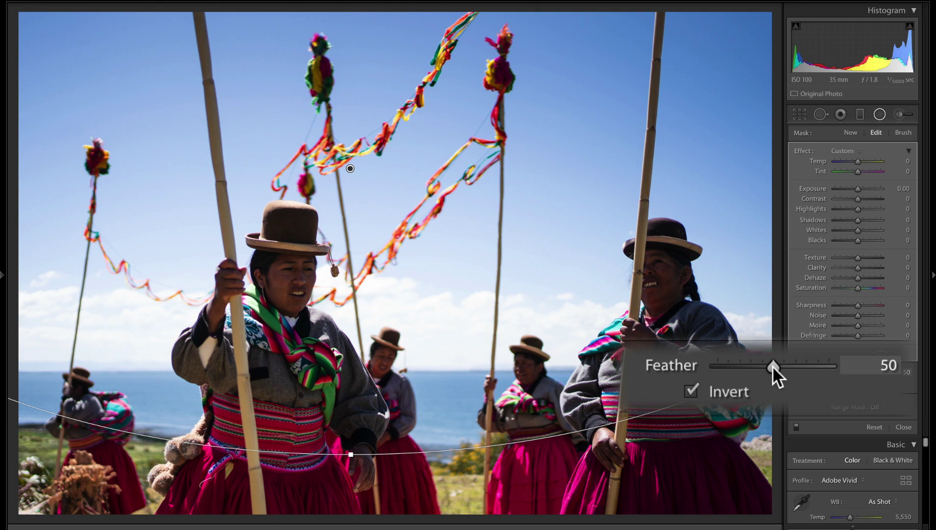
- Limit the radial filter with a Luminance range mask set to 84/100 and show the luminance mask
click(847, 403)
click(855, 422)
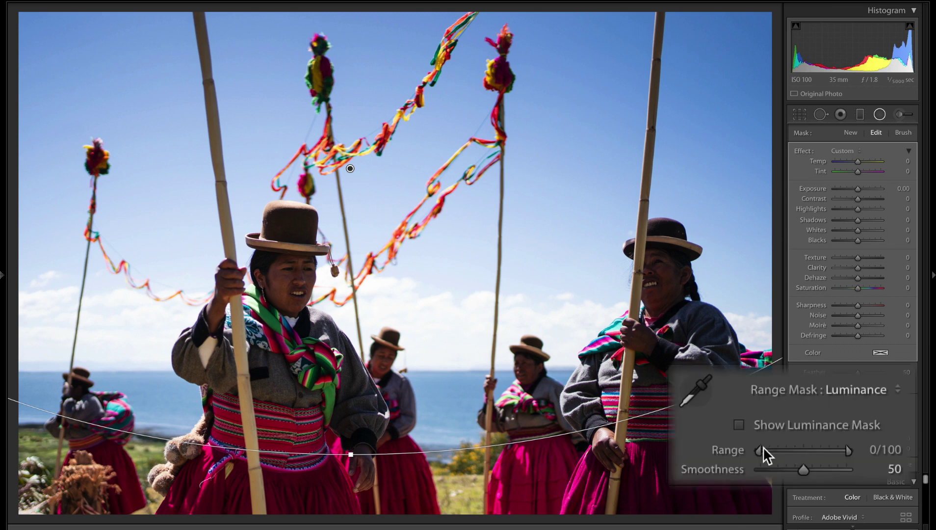
mouse_move(836, 438)
mouse_down()
mouse_move(865, 438)
mouse_move(821, 448)
mouse_move(831, 449)
mouse_up()
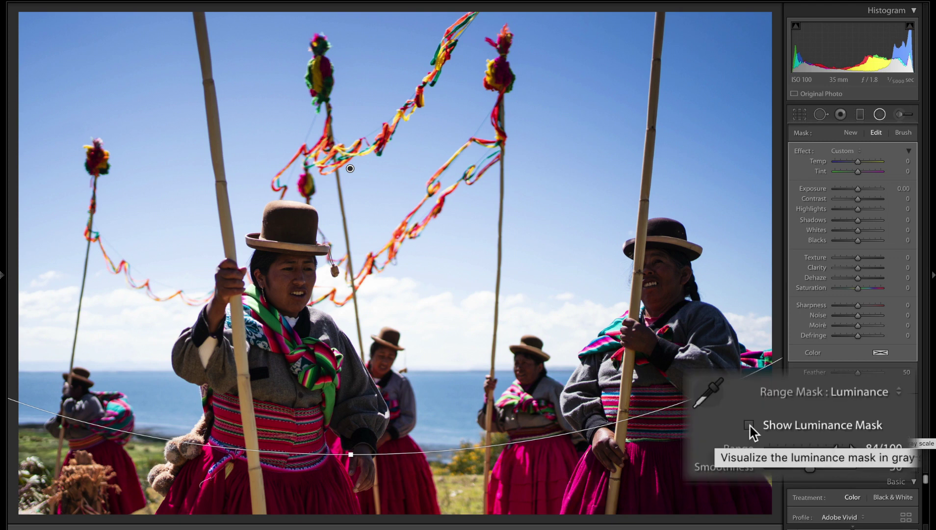
click(748, 425)
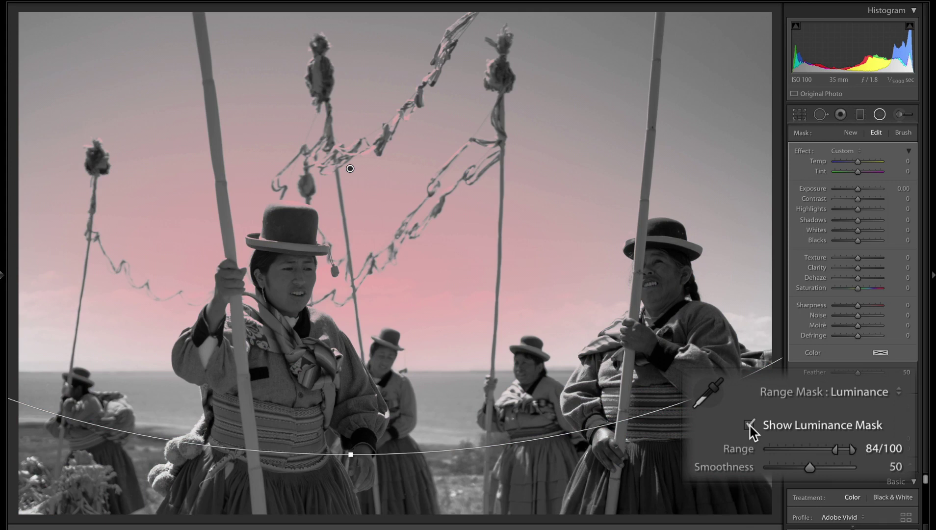
- Hide the luminance mask, set the sky radial filter's Exposure to -1.20 with much lower Highlights, and check the clouds up close
click(748, 425)
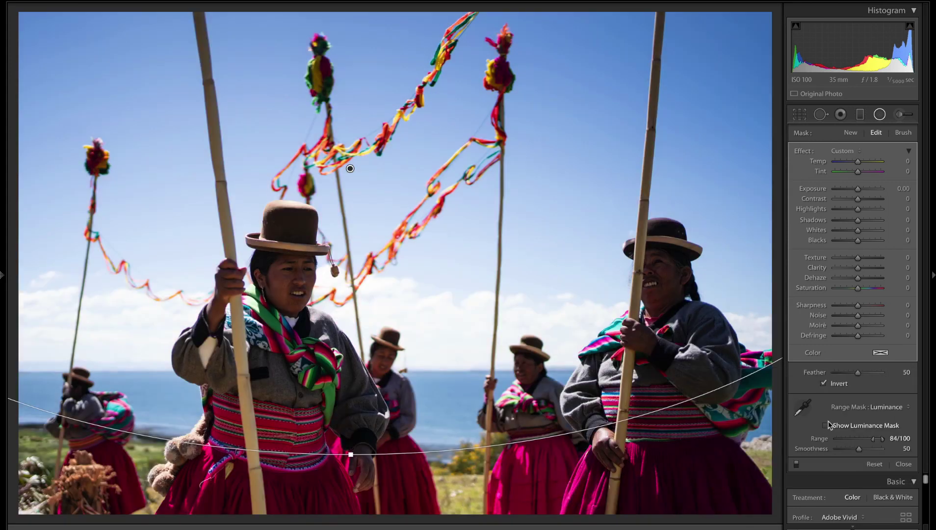
drag(858, 192, 852, 192)
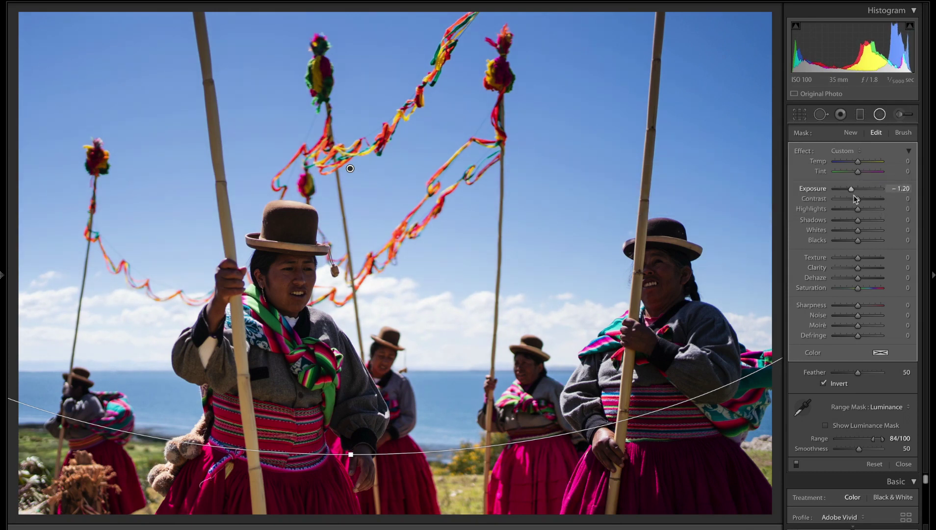
drag(857, 208, 836, 208)
key(shift+m)
drag(401, 318, 371, 294)
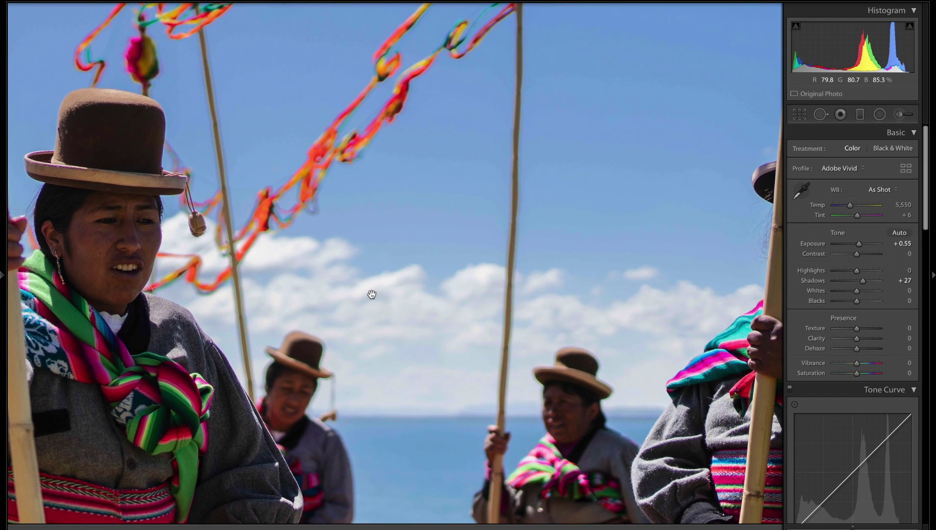
click(424, 302)
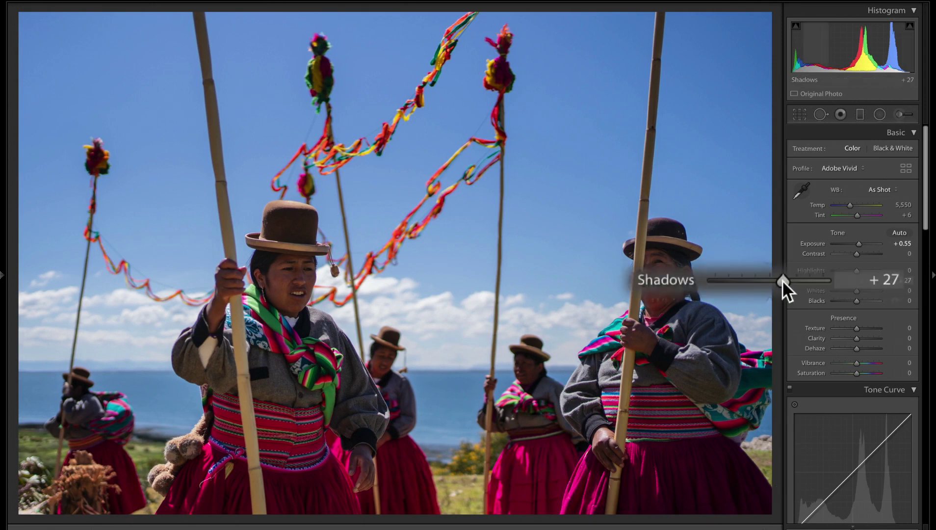
- Examine the settings and coverage of the radial filters on the two women in front, and inspect the edited photo full screen
key(shift+m)
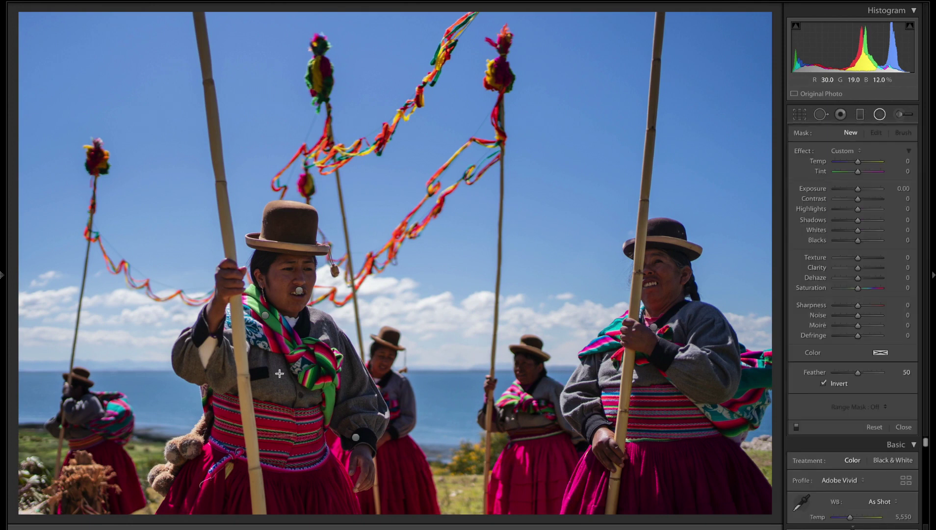
click(266, 314)
mouse_move(265, 315)
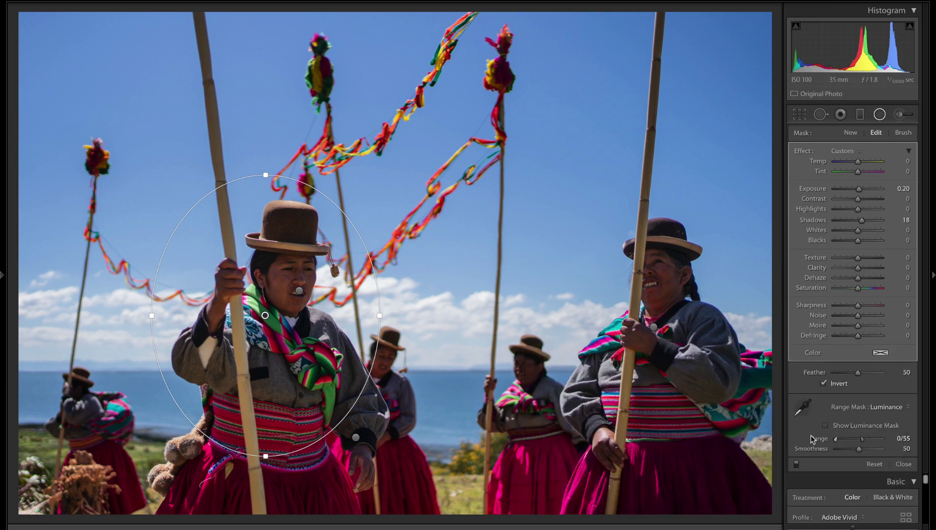
drag(356, 437, 399, 507)
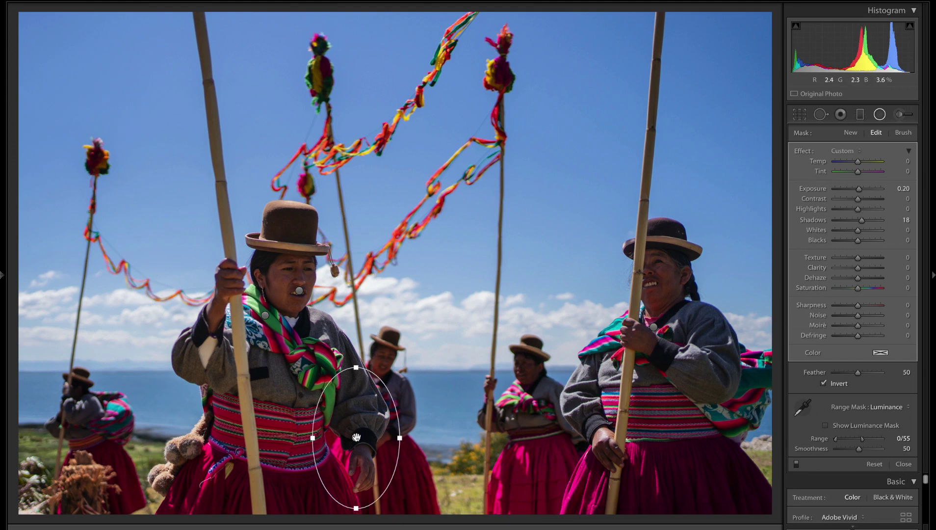
mouse_move(356, 437)
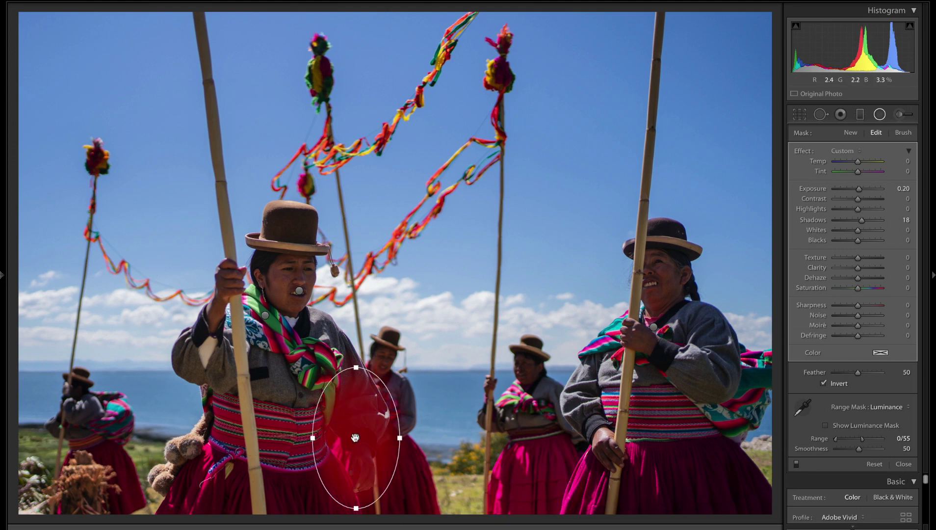
click(653, 327)
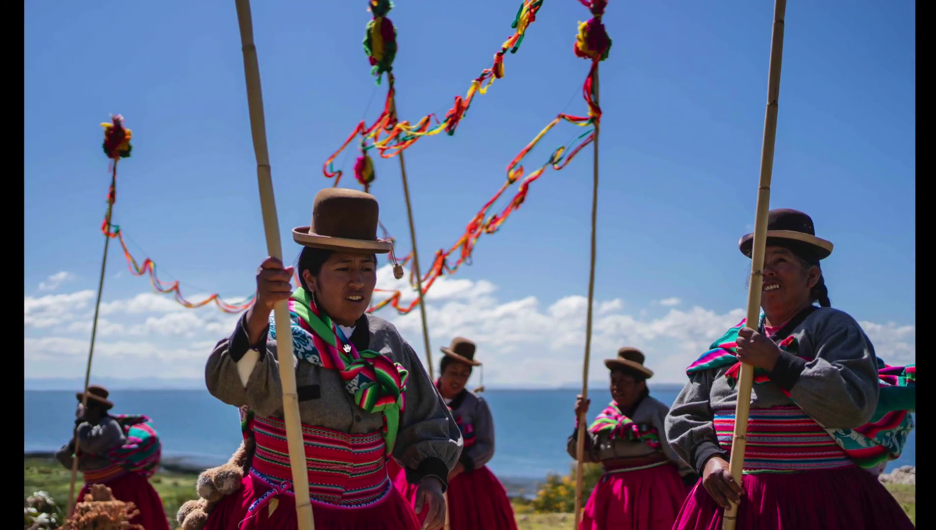
click(339, 345)
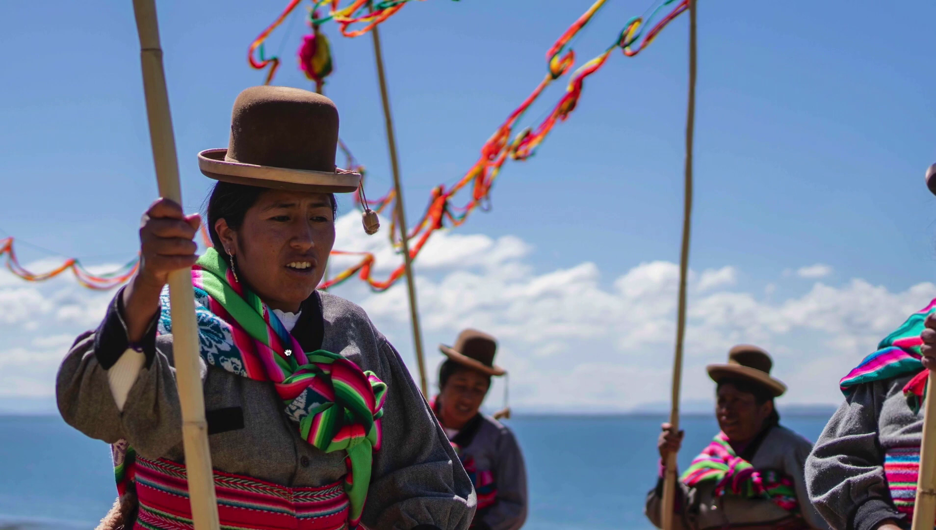